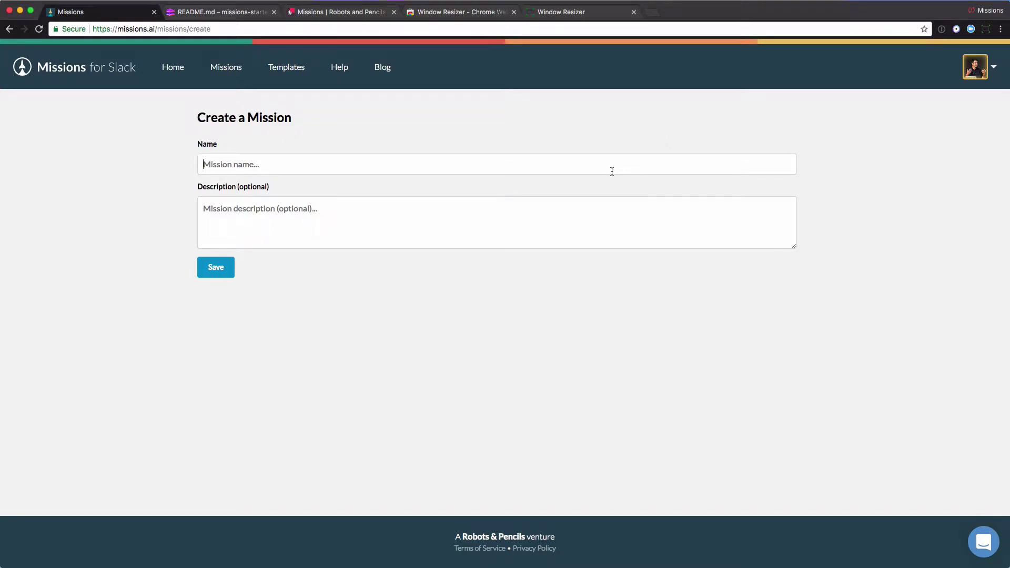
Step: Enter 'Happy Valentines Day' as the new mission's name and save it
{"action": "type", "text": "Happy Valentines Day"}
{"action": "key", "text": "Return"}
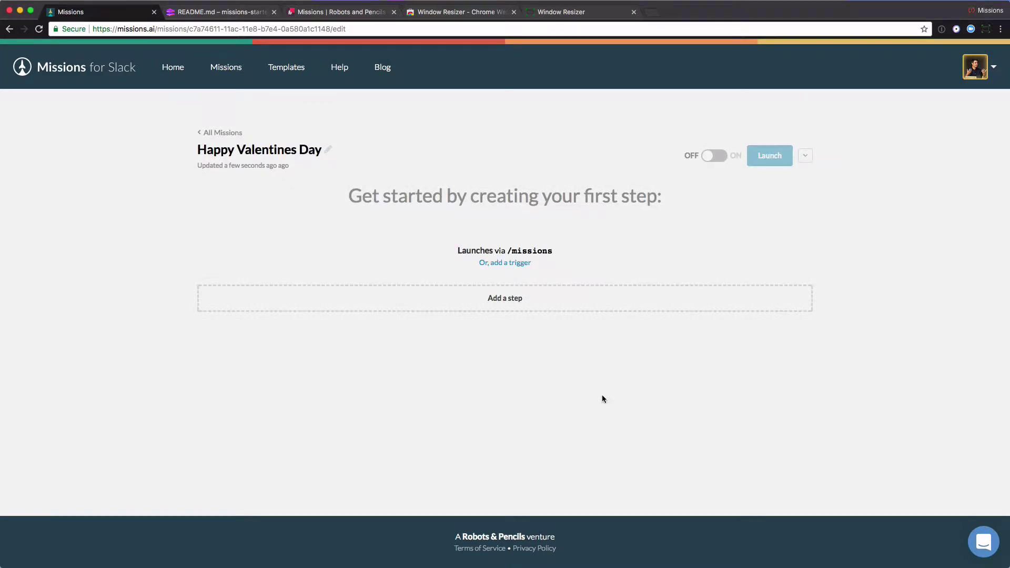
Step: Add a Todo step 'Who do you want to send a valentine to?' with a :heart: button, assigned to the launch channel
{"action": "left_click", "coordinate": [501, 307]}
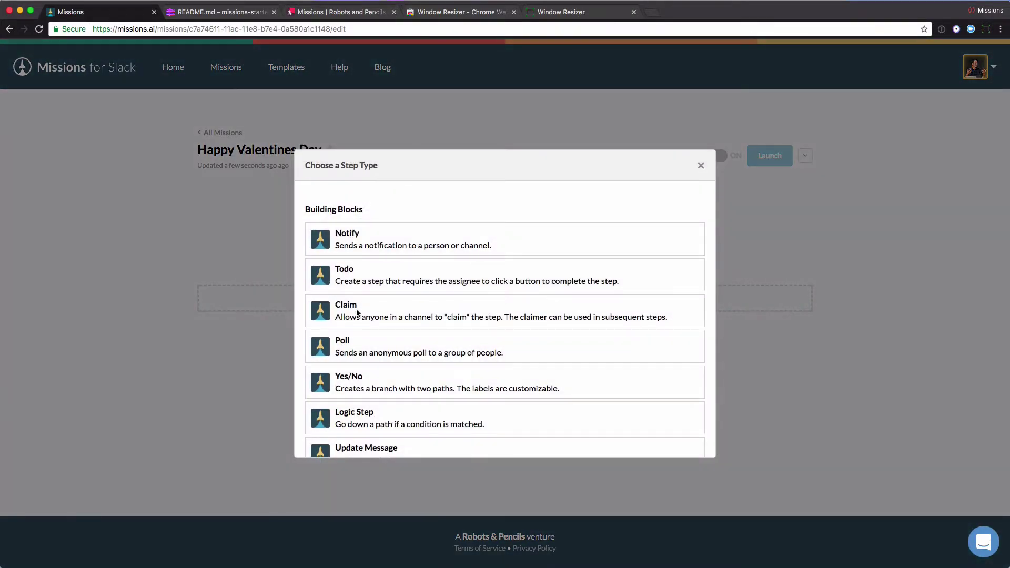
{"action": "left_click", "coordinate": [356, 281]}
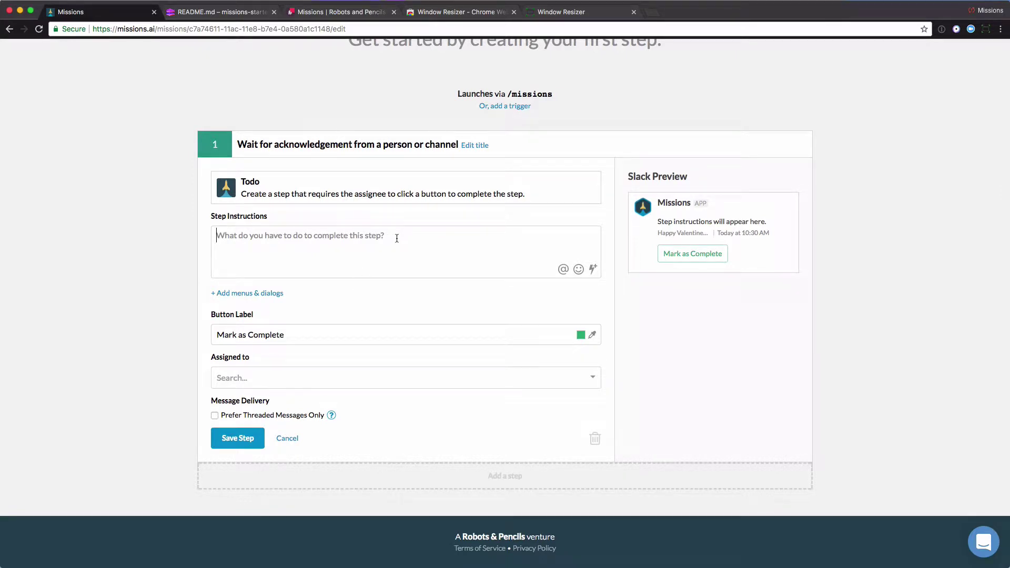
{"action": "type", "text": "Who do you want to send a valentine to?"}
{"action": "key", "text": "Tab"}
{"action": "type", "text": ":heart:"}
{"action": "key", "text": "Tab"}
{"action": "key", "text": "Down"}
{"action": "key", "text": "Return"}
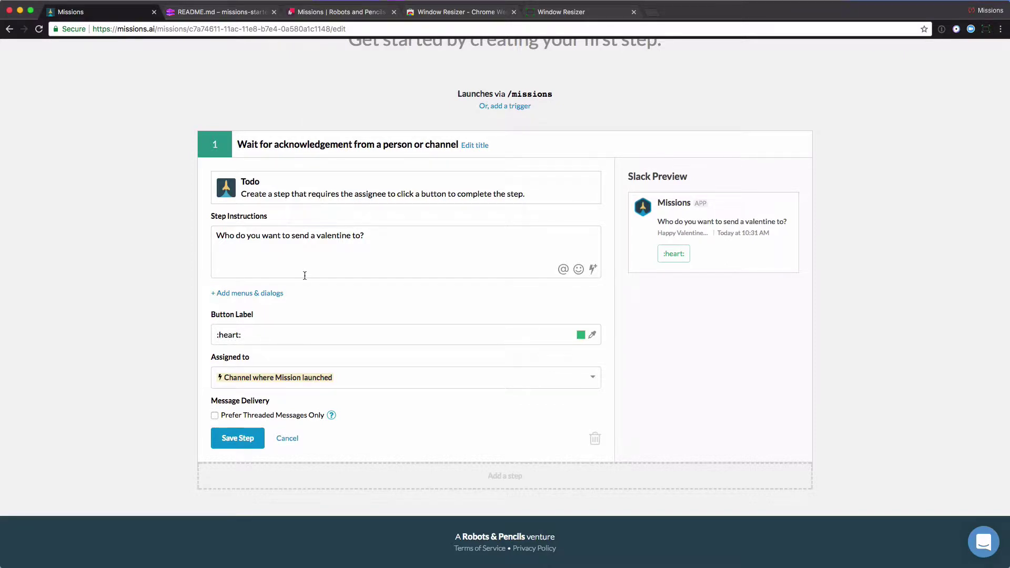
Step: Add a person menu labelled Recipient to the Todo step and save the step
{"action": "left_click", "coordinate": [235, 293]}
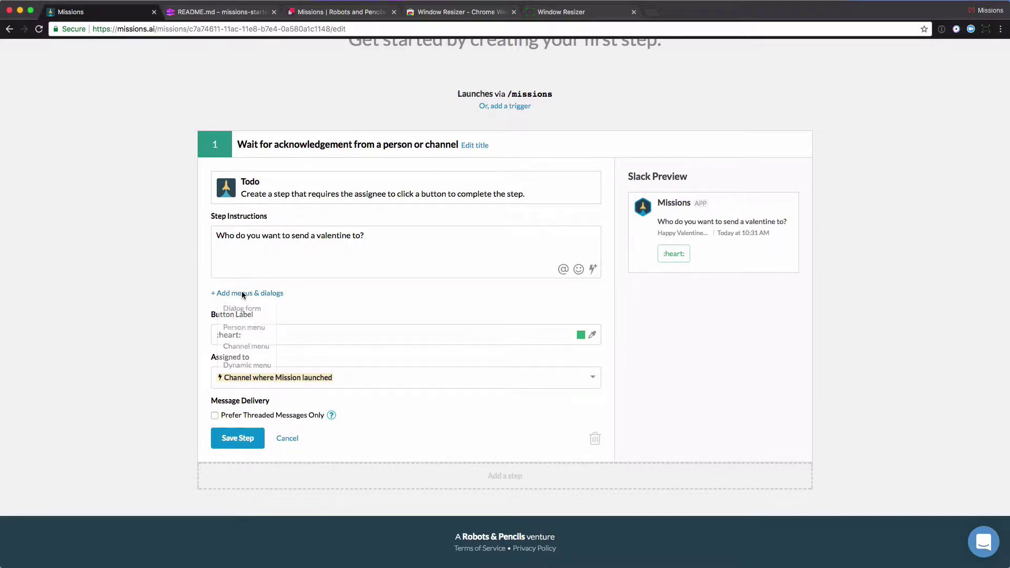
{"action": "left_click", "coordinate": [243, 332]}
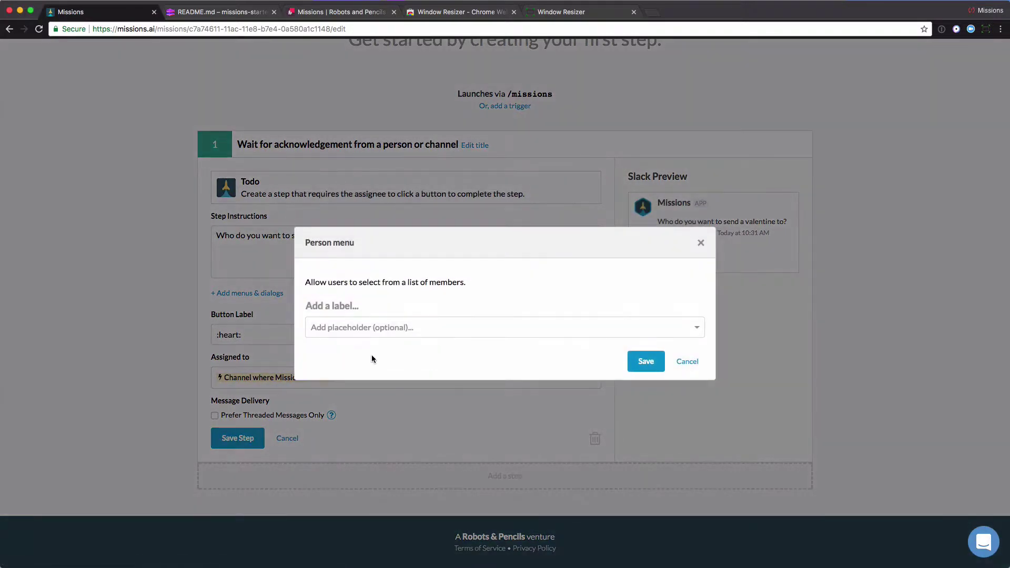
{"action": "type", "text": "Rece"}
{"action": "type", "text": "ipient"}
{"action": "left_click", "coordinate": [629, 365]}
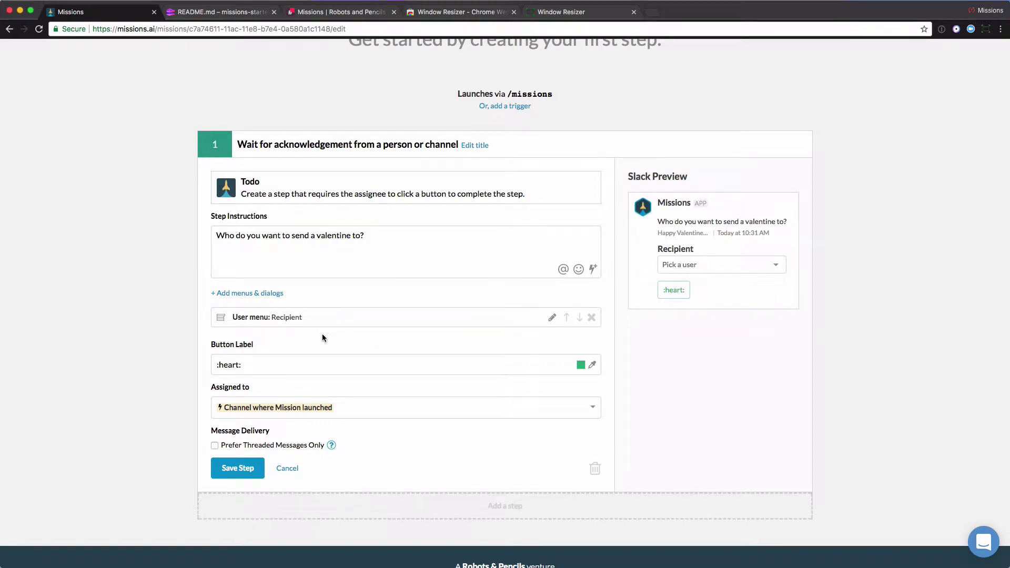
{"action": "left_click", "coordinate": [237, 469]}
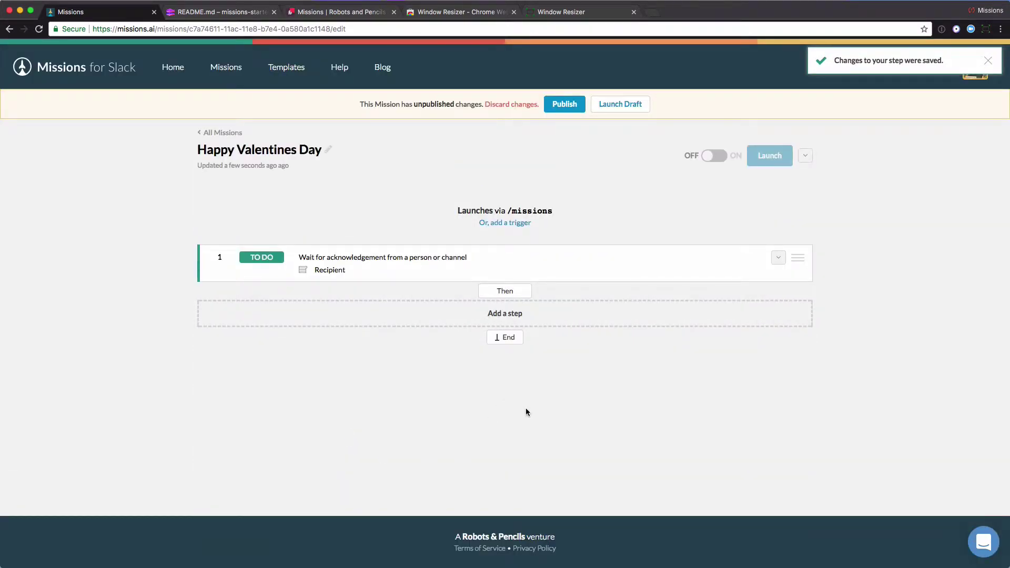
Step: Add a Webhook step and retitle it 'Get a random valentine gif'
{"action": "left_click", "coordinate": [507, 321]}
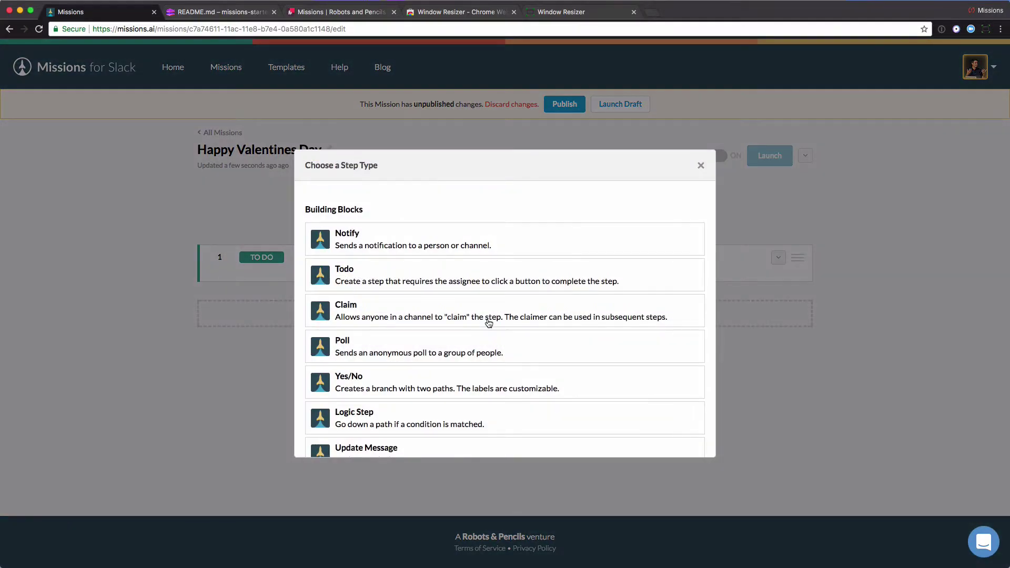
{"action": "scroll", "coordinate": [489, 323], "scroll_direction": "down", "scroll_amount": 3}
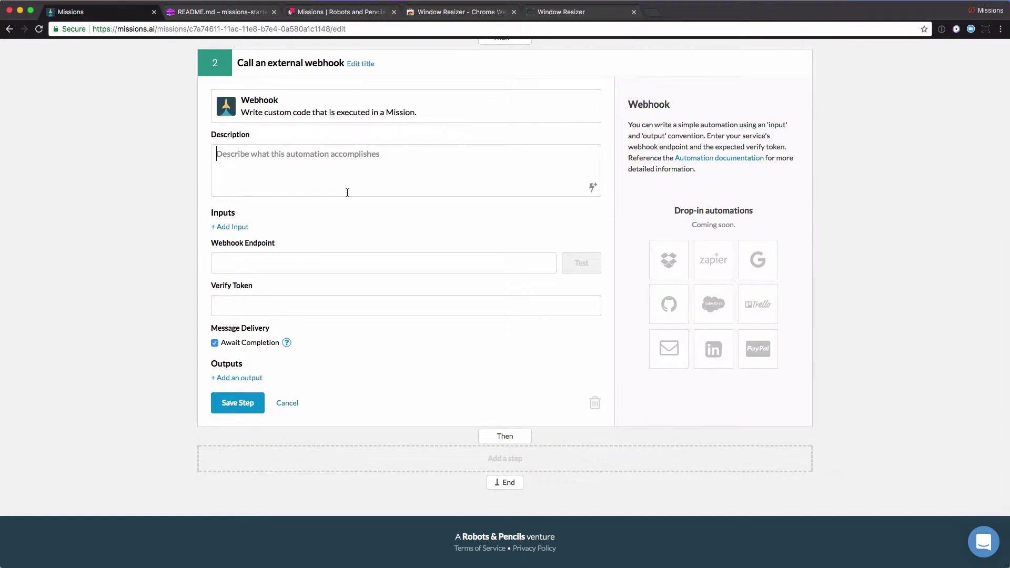
{"action": "scroll", "coordinate": [346, 114], "scroll_direction": "up", "scroll_amount": 1}
{"action": "left_click", "coordinate": [361, 82]}
{"action": "left_click_drag", "start_coordinate": [345, 82], "coordinate": [153, 67]}
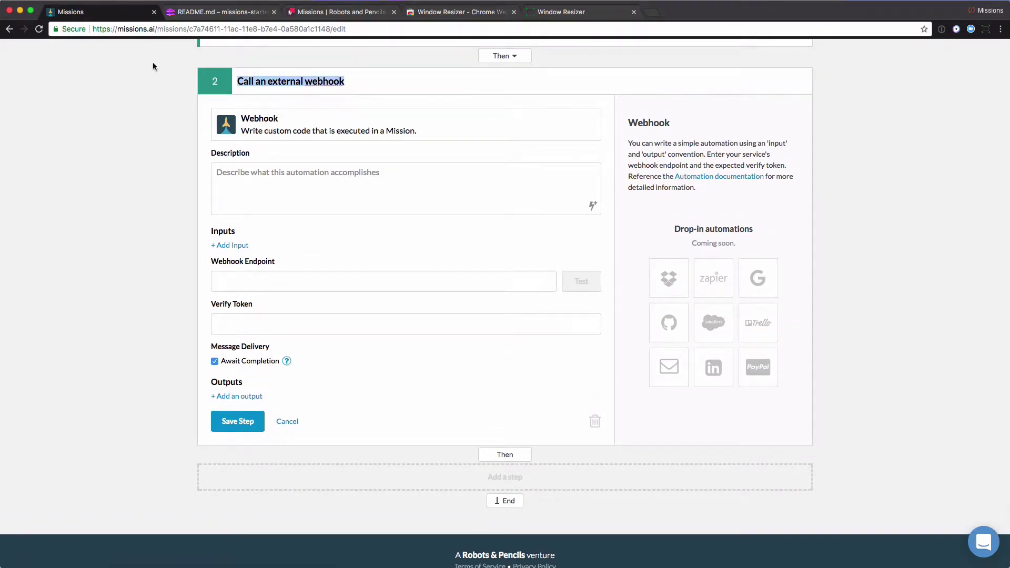
{"action": "type", "text": "Get a random va"}
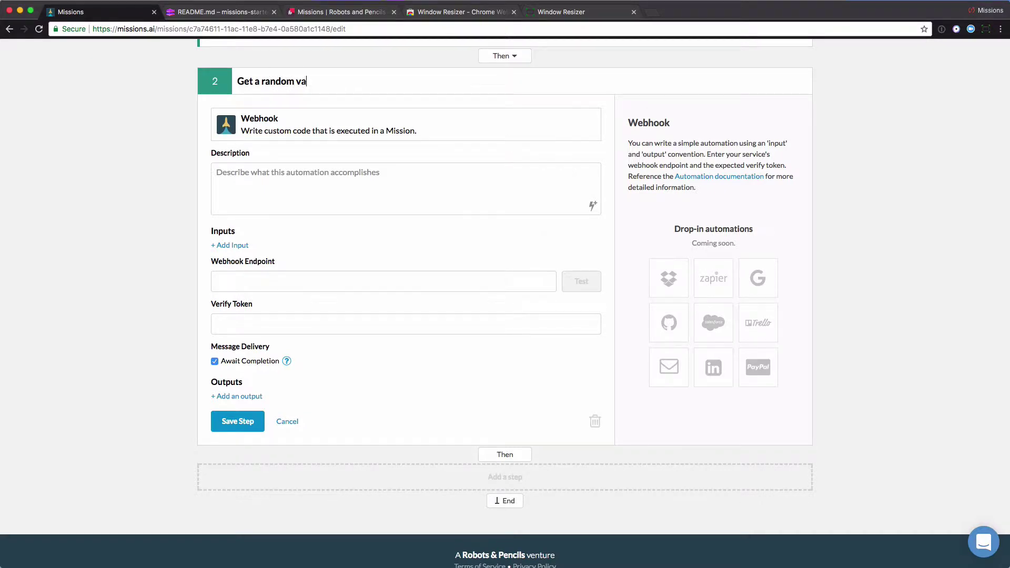
{"action": "type", "text": "lintine gif"}
{"action": "left_click", "coordinate": [271, 273]}
Step: Add a webhook input named tag with the value valentines
{"action": "left_click", "coordinate": [238, 246]}
{"action": "left_click", "coordinate": [262, 268]}
{"action": "type", "text": "tag"}
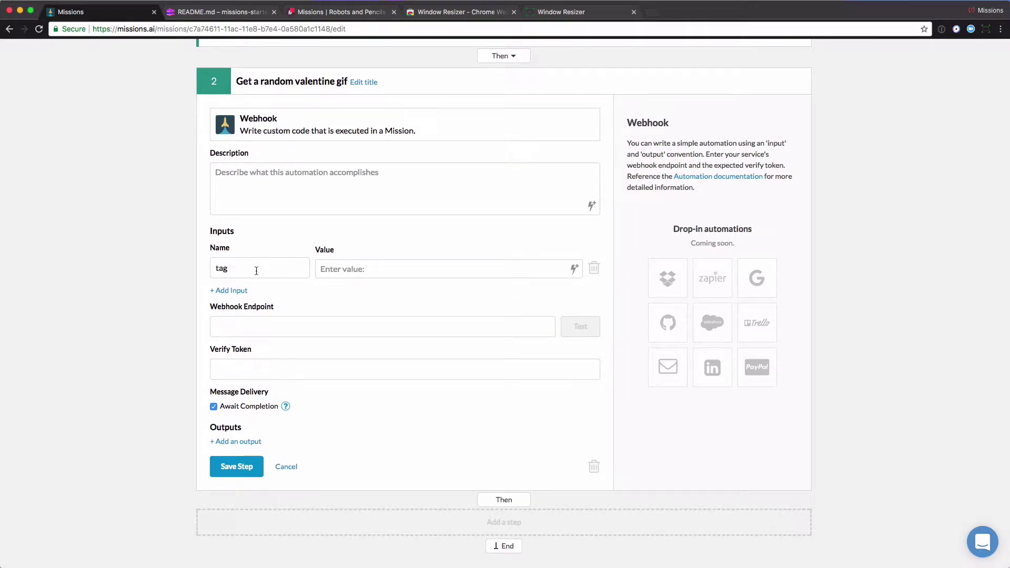
{"action": "left_click", "coordinate": [332, 268]}
{"action": "type", "text": "valentines"}
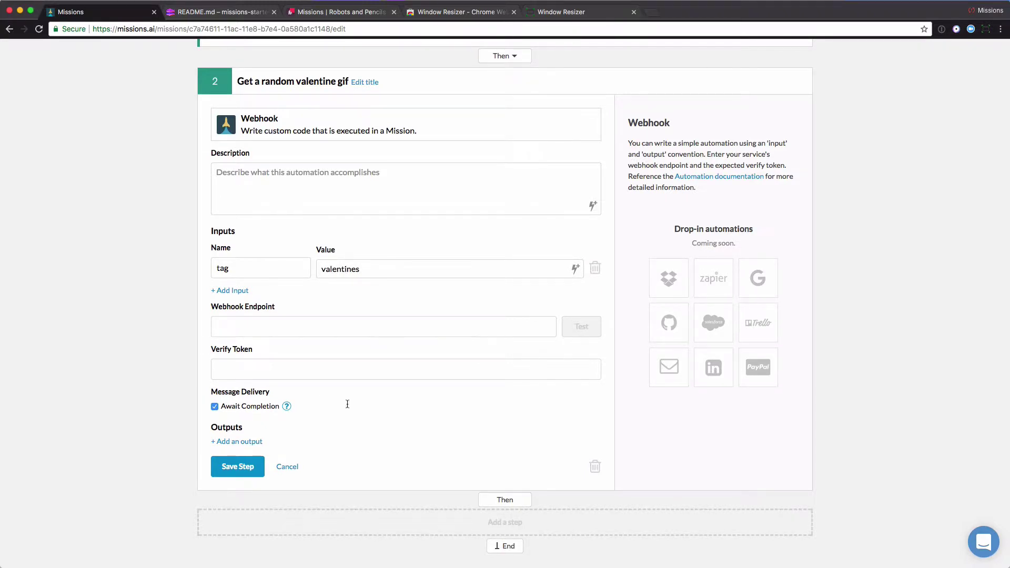
Step: Add an output named gif and save the webhook step
{"action": "left_click", "coordinate": [252, 442]}
{"action": "type", "text": "gif"}
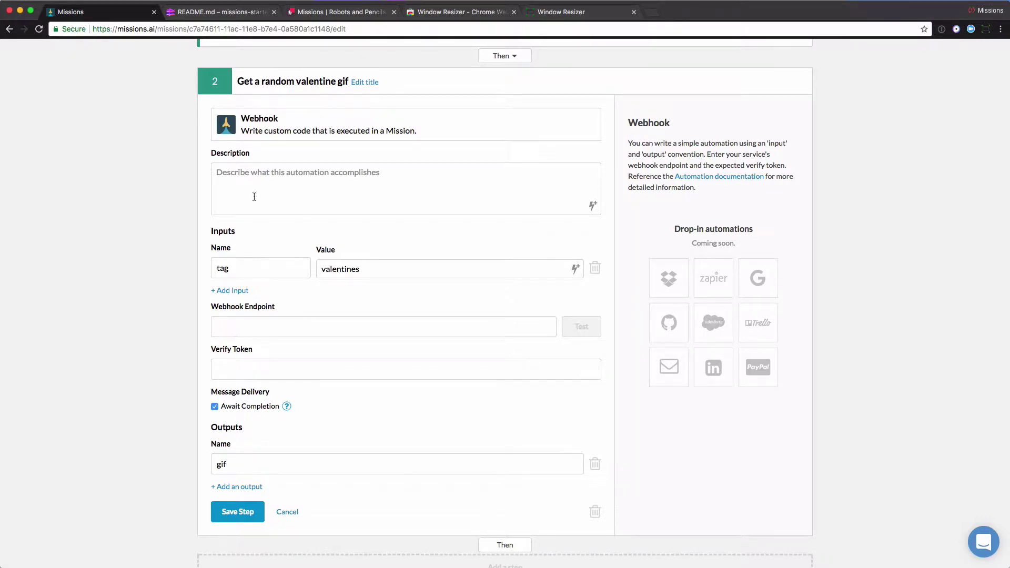
{"action": "left_click", "coordinate": [238, 512]}
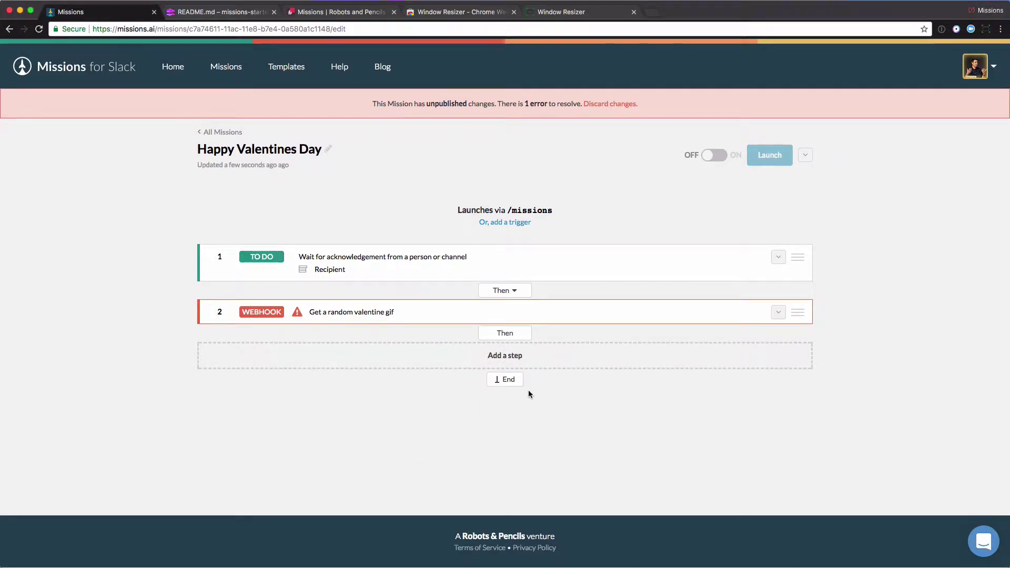
Step: Add a Notify step with the message '@1 Completed By sends you :gift_heart:'
{"action": "left_click", "coordinate": [519, 362]}
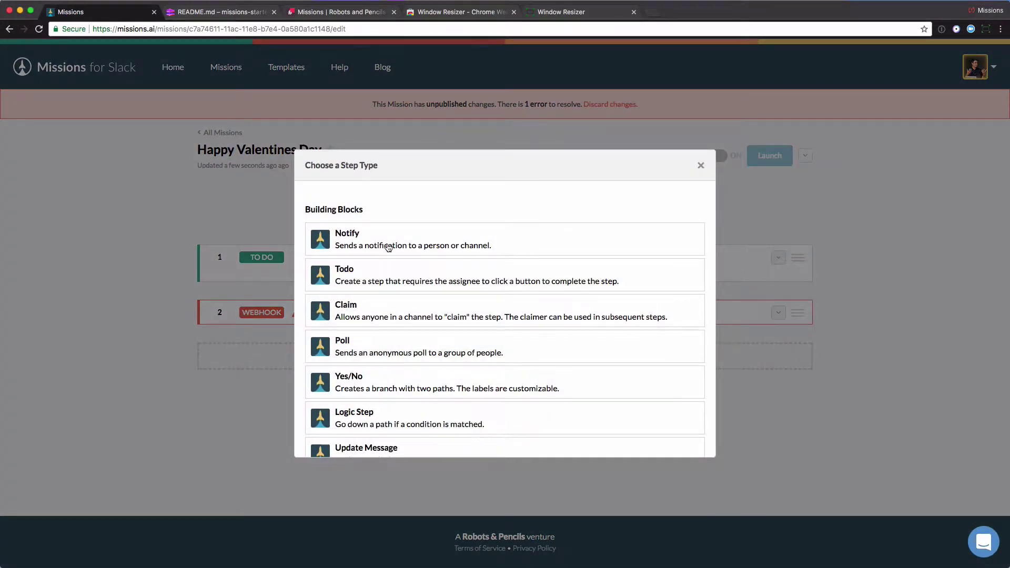
{"action": "left_click", "coordinate": [444, 244]}
{"action": "scroll", "coordinate": [673, 426], "scroll_direction": "down", "scroll_amount": 3}
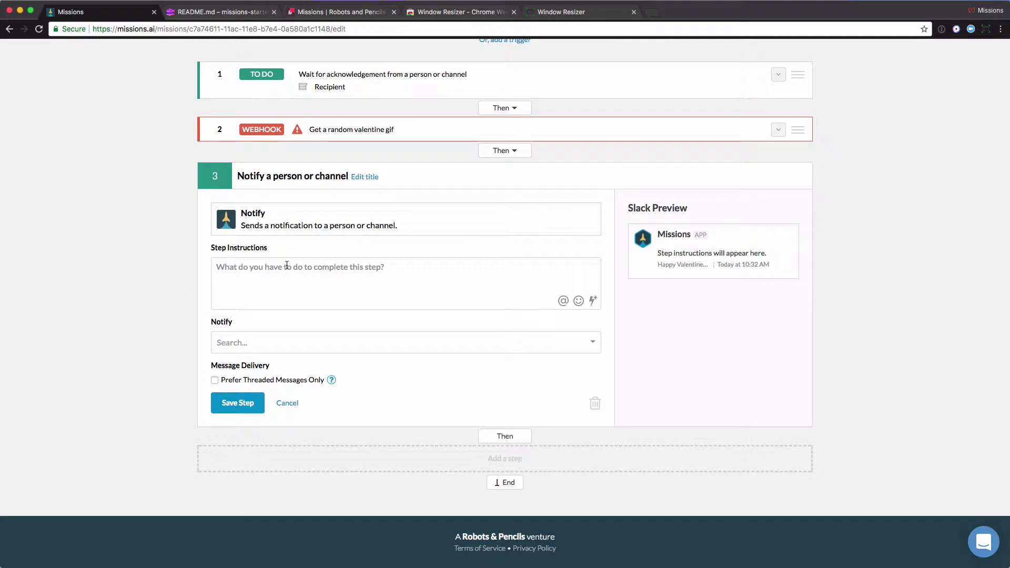
{"action": "left_click", "coordinate": [593, 300]}
{"action": "left_click", "coordinate": [251, 336]}
{"action": "left_click", "coordinate": [295, 357]}
{"action": "left_click", "coordinate": [295, 381]}
{"action": "type", "text": "sends you"}
{"action": "left_click", "coordinate": [578, 301]}
{"action": "left_click", "coordinate": [520, 340]}
Step: Send the notification to step 1's Recipient, save it, and start adding another step
{"action": "left_click", "coordinate": [323, 342]}
{"action": "left_click", "coordinate": [279, 411]}
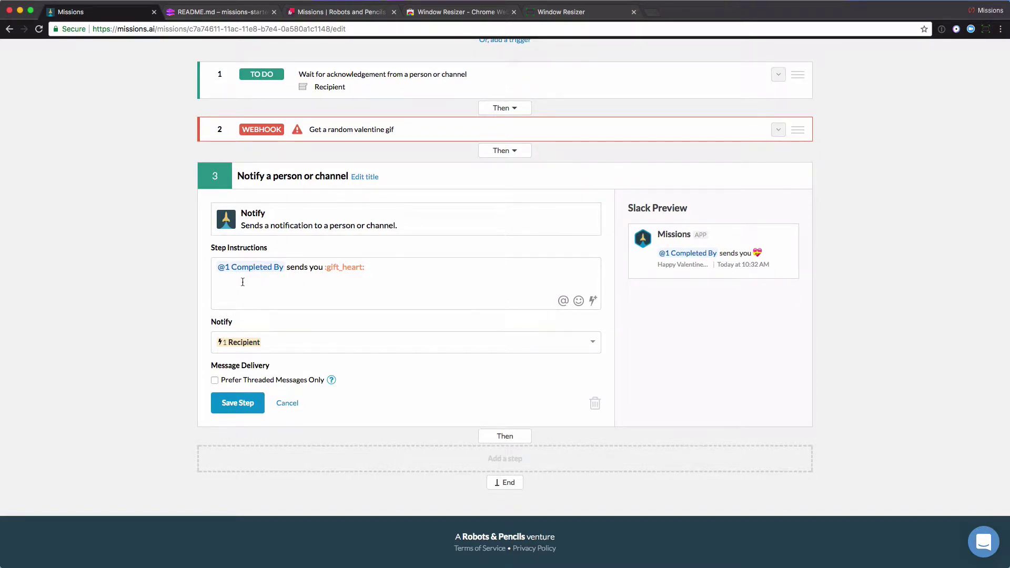
{"action": "scroll", "coordinate": [244, 280], "scroll_direction": "up", "scroll_amount": 1}
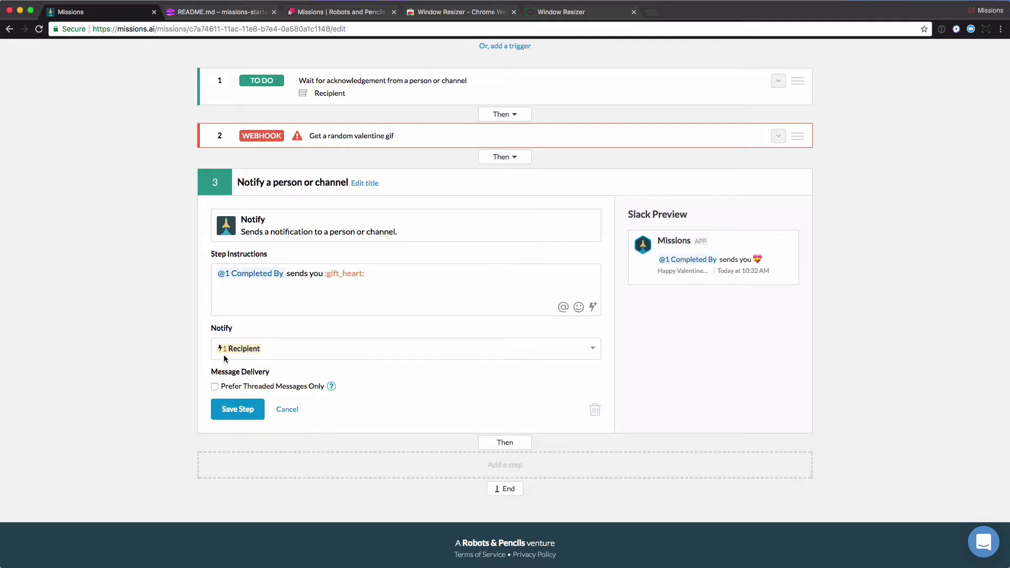
{"action": "left_click", "coordinate": [245, 412]}
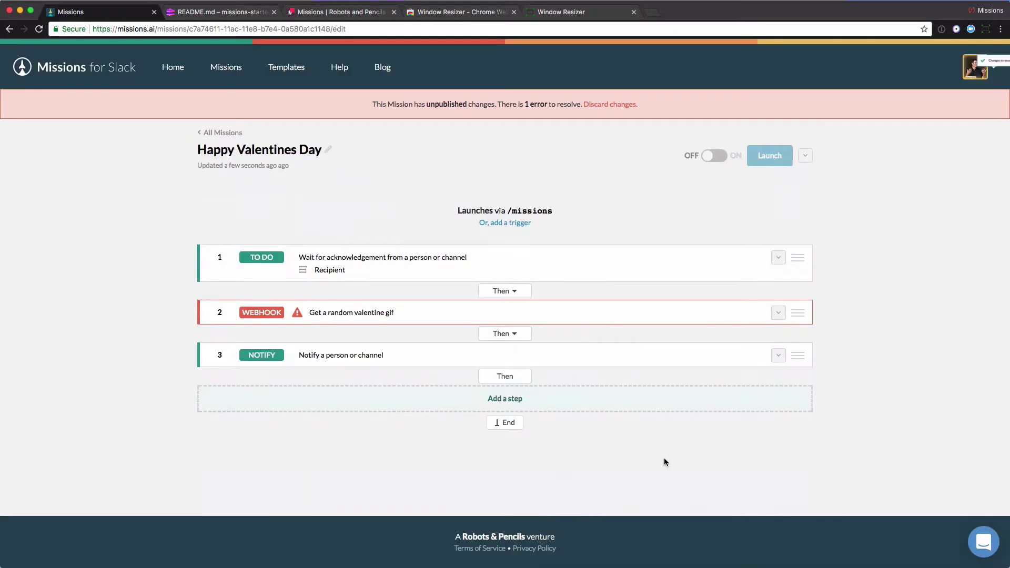
{"action": "left_click", "coordinate": [505, 399]}
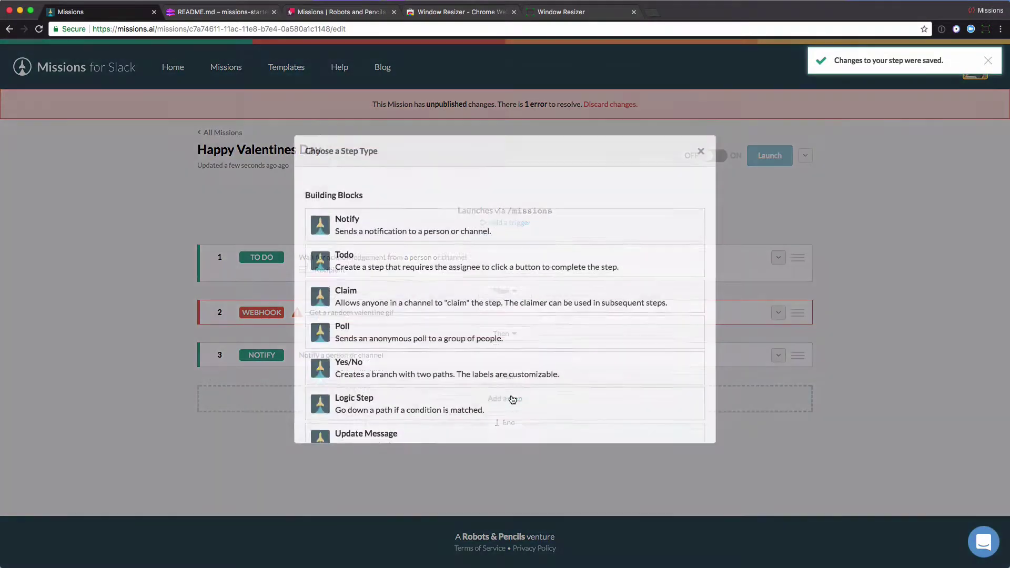
Step: Add a Notify step whose message is the dynamic '2 gif' value, notifying '1 Recipient', and save it
{"action": "left_click", "coordinate": [376, 247]}
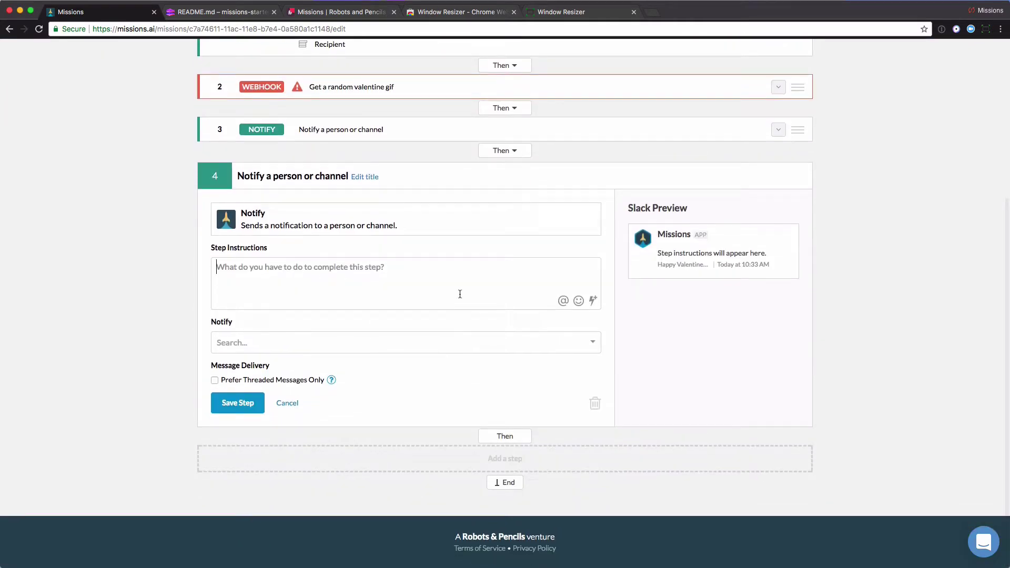
{"action": "left_click", "coordinate": [592, 301]}
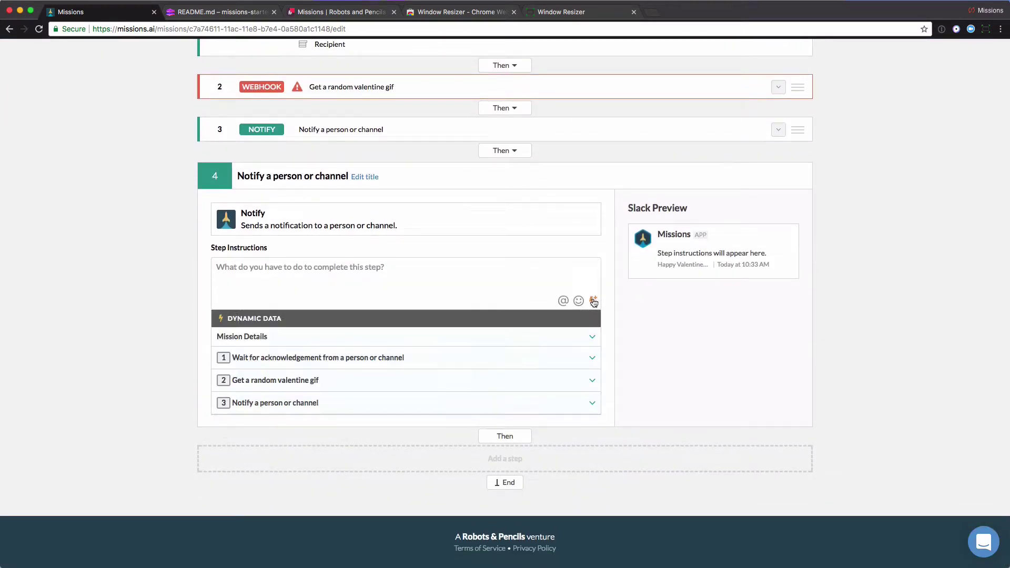
{"action": "left_click", "coordinate": [281, 382]}
{"action": "left_click", "coordinate": [237, 401]}
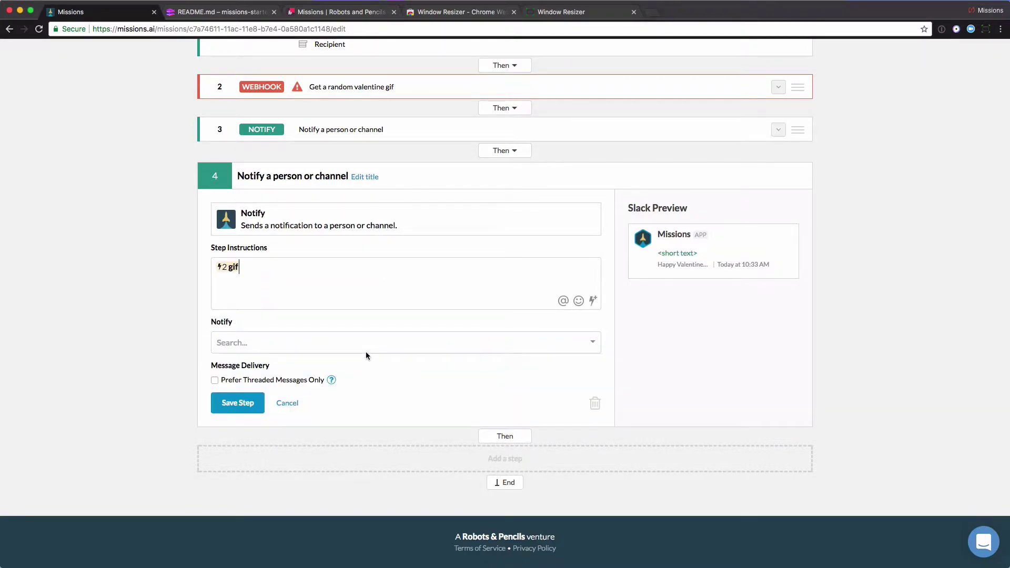
{"action": "left_click", "coordinate": [367, 347]}
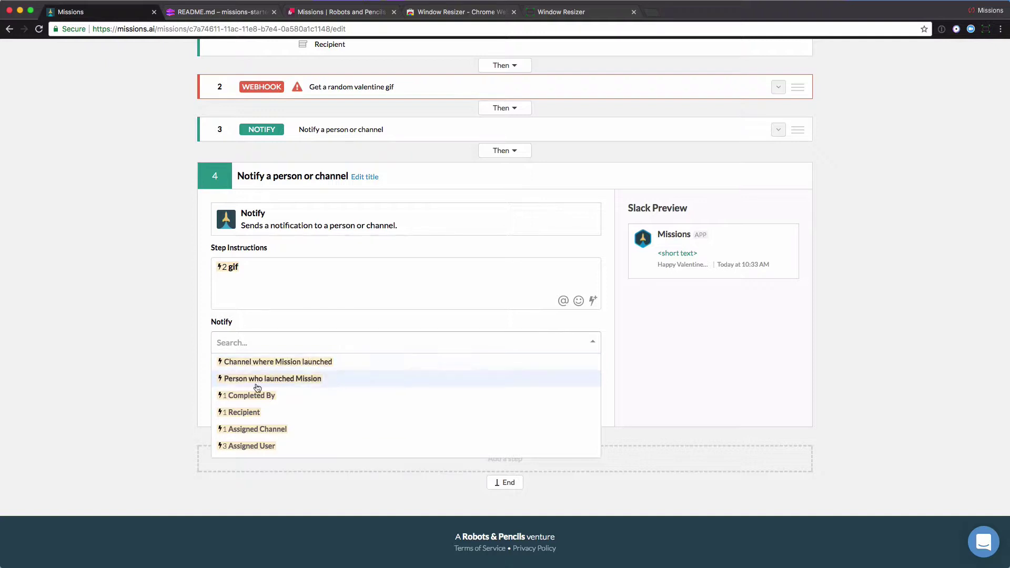
{"action": "left_click", "coordinate": [244, 415]}
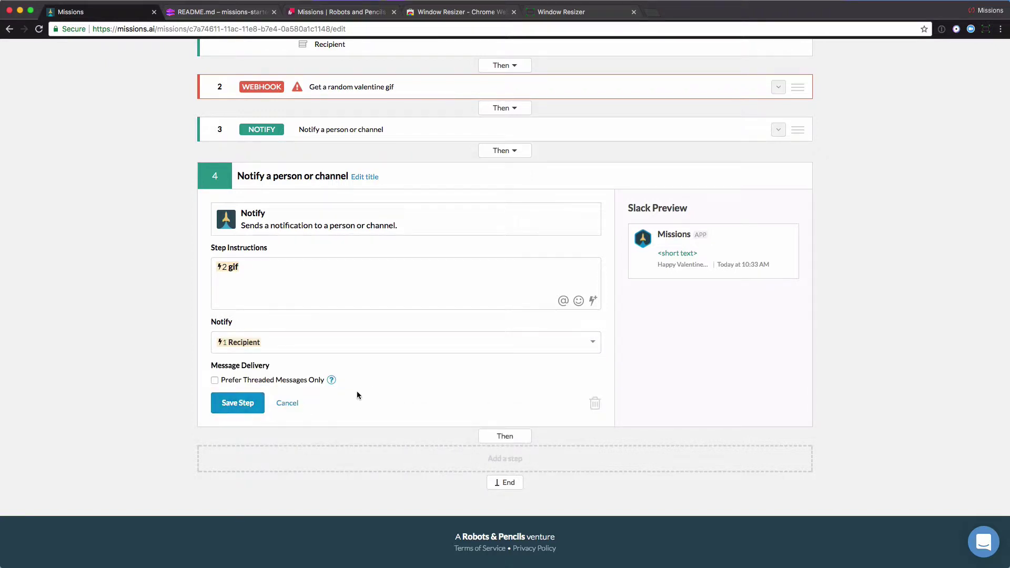
{"action": "left_click", "coordinate": [231, 408]}
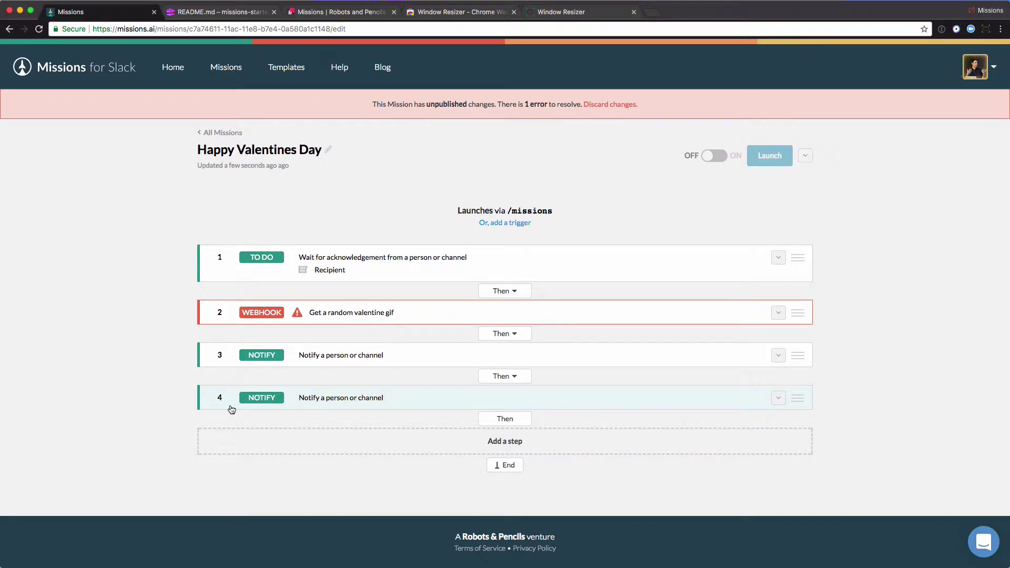
{"action": "left_click", "coordinate": [387, 314]}
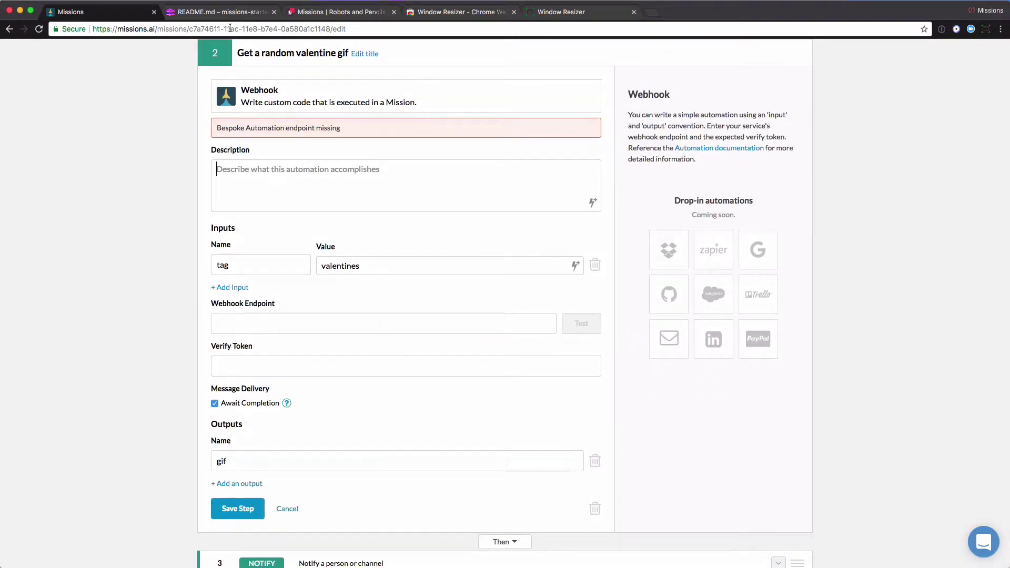
Step: Switch to the Glitch tab showing the Missions Webhook Step Starter README
{"action": "left_click", "coordinate": [227, 12]}
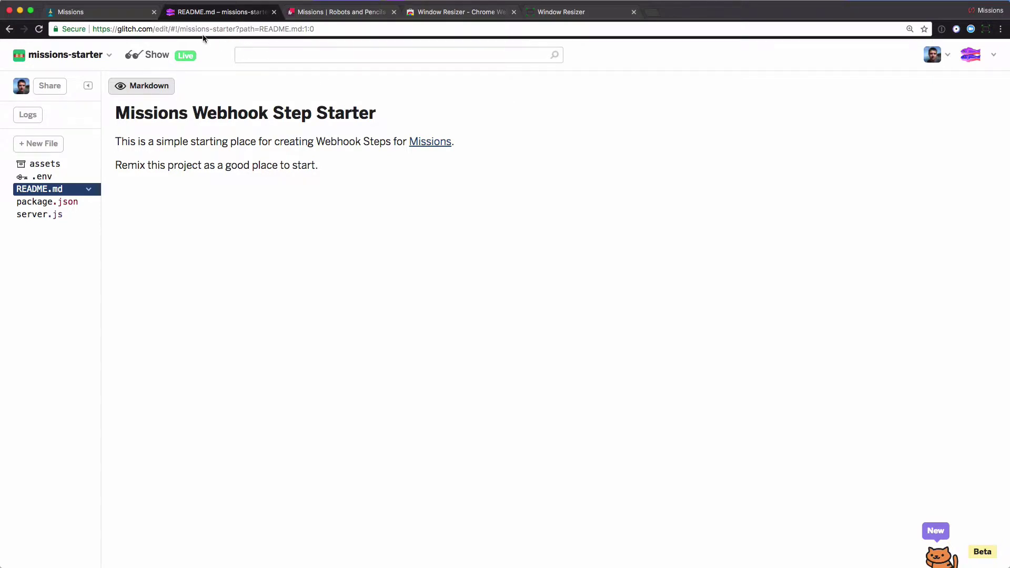
Step: Reload the Glitch starter project, open server.js, and remix the project
{"action": "left_click", "coordinate": [237, 29]}
{"action": "key", "text": "Return"}
{"action": "left_click", "coordinate": [34, 216]}
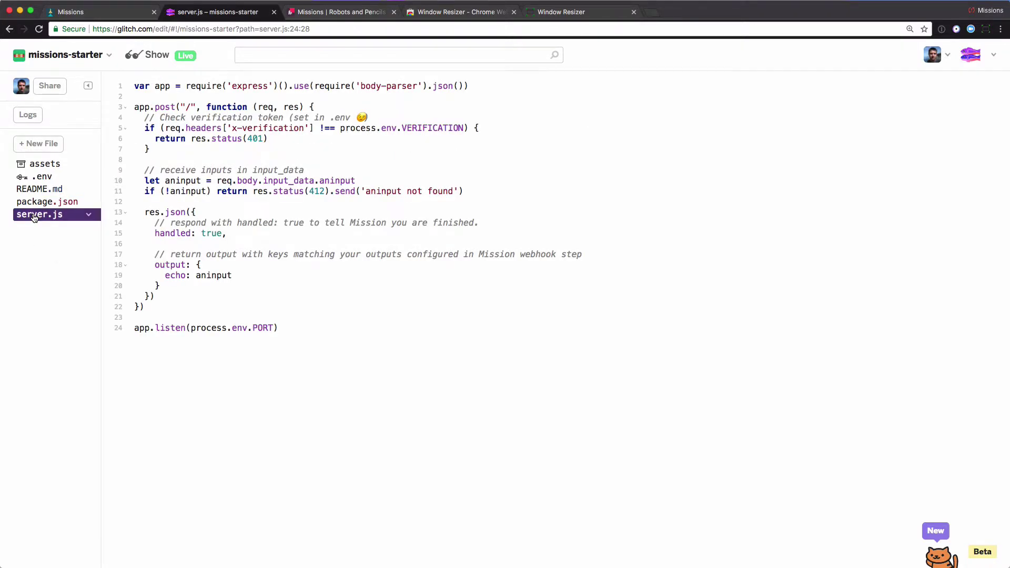
{"action": "left_click", "coordinate": [66, 54]}
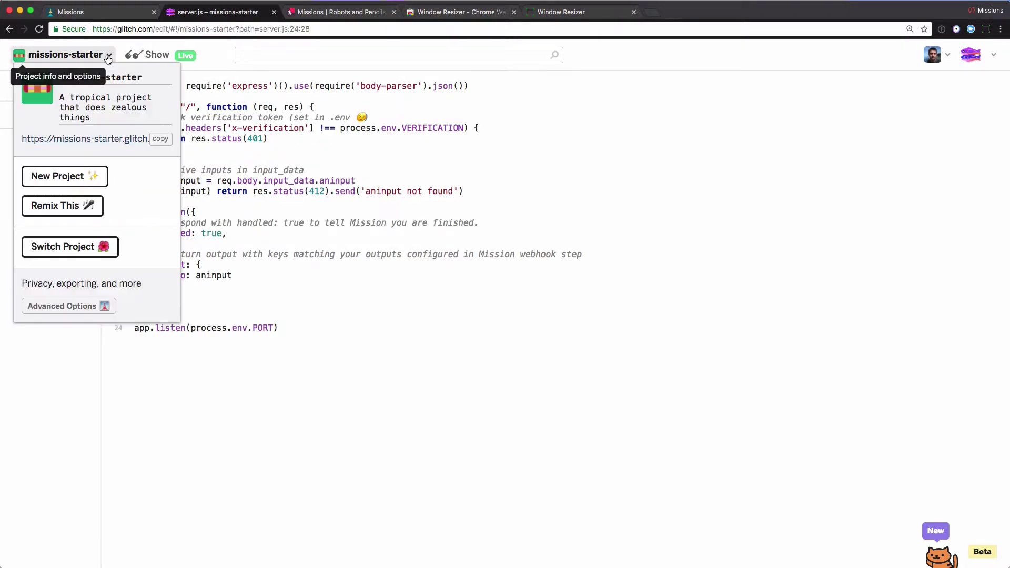
{"action": "left_click", "coordinate": [80, 208]}
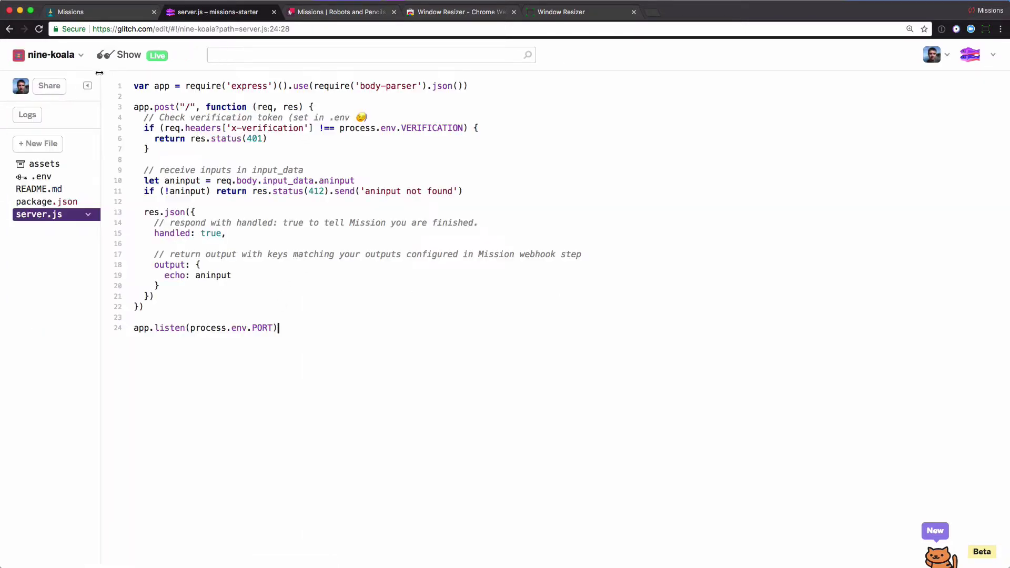
Step: Rename the remix to 'missions-valentines-love' and delete its description
{"action": "left_click", "coordinate": [82, 55]}
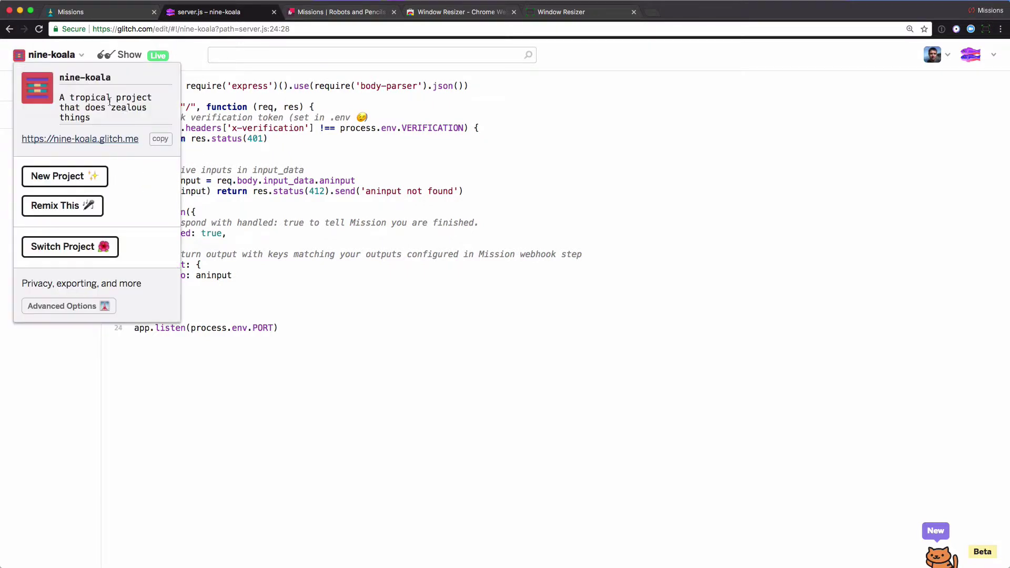
{"action": "left_click", "coordinate": [99, 79]}
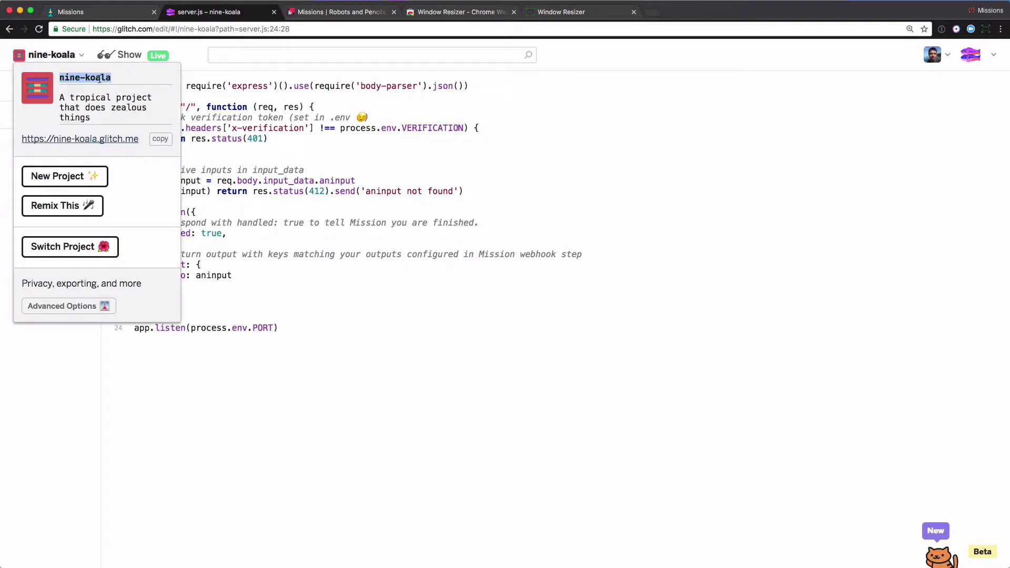
{"action": "type", "text": "missions-va"}
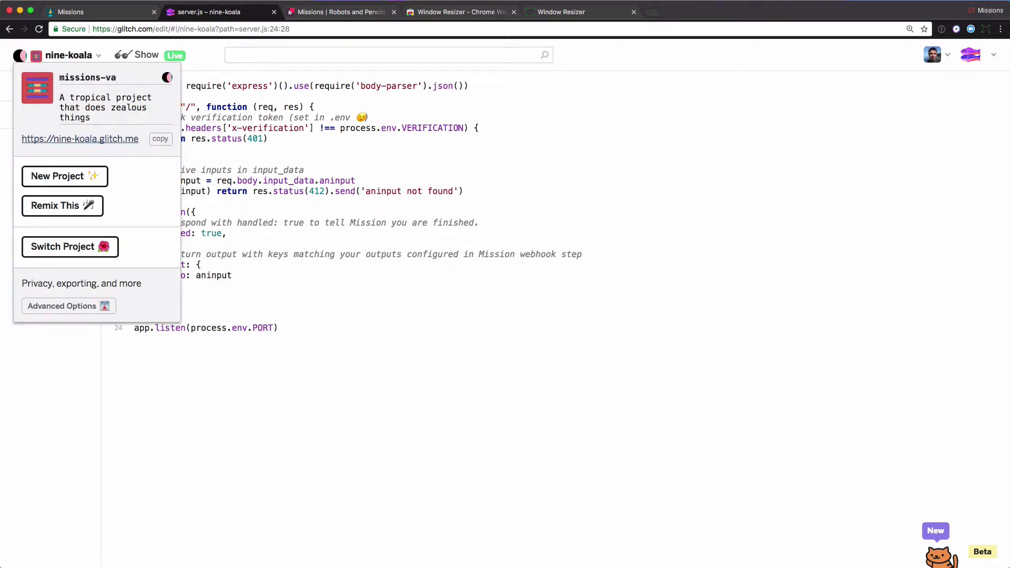
{"action": "type", "text": "lentines-love"}
{"action": "left_click_drag", "start_coordinate": [91, 118], "coordinate": [67, 95]}
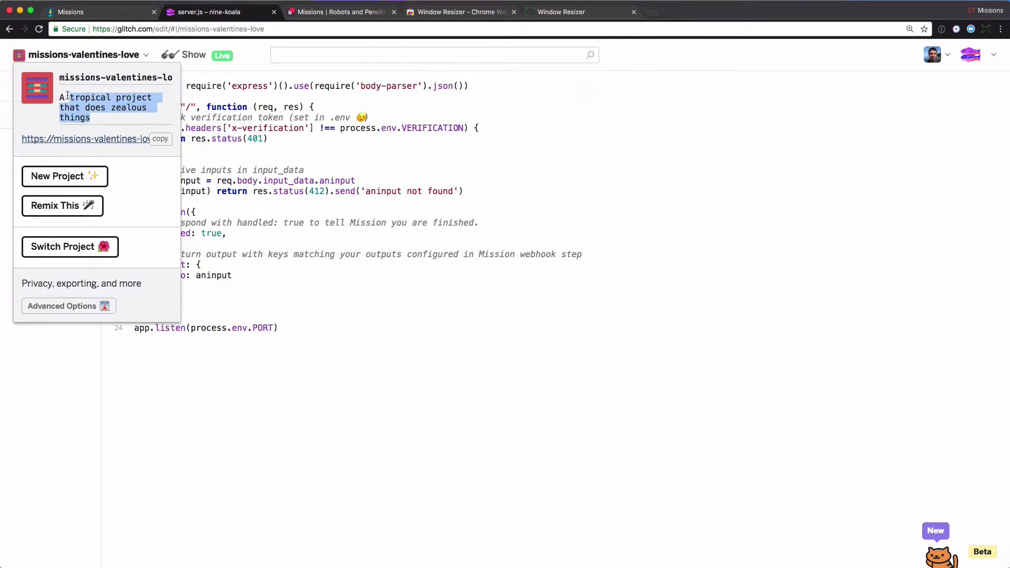
{"action": "key", "text": "BackSpace"}
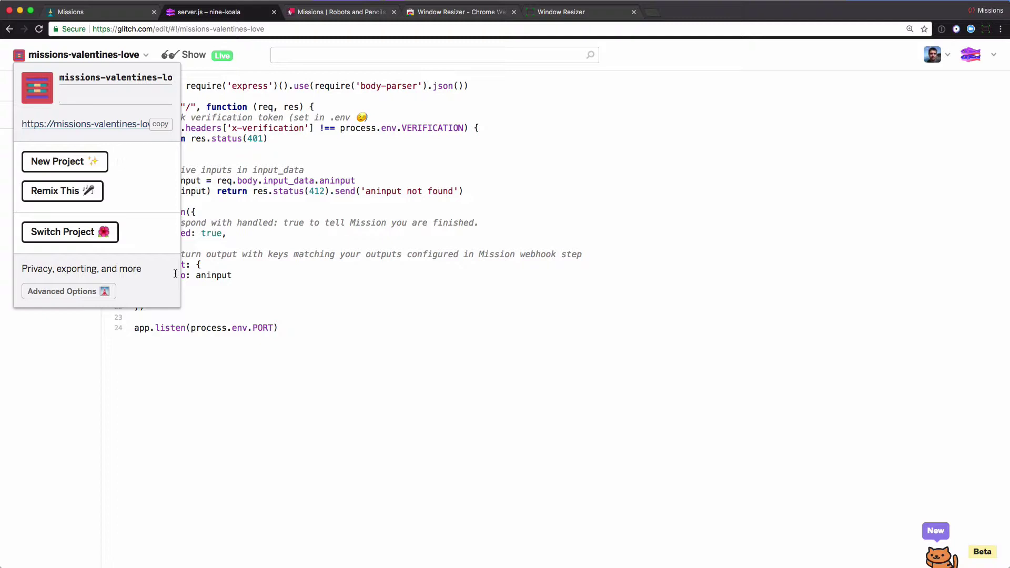
{"action": "left_click", "coordinate": [338, 368]}
{"action": "left_click", "coordinate": [370, 254]}
{"action": "key", "text": "Right"}
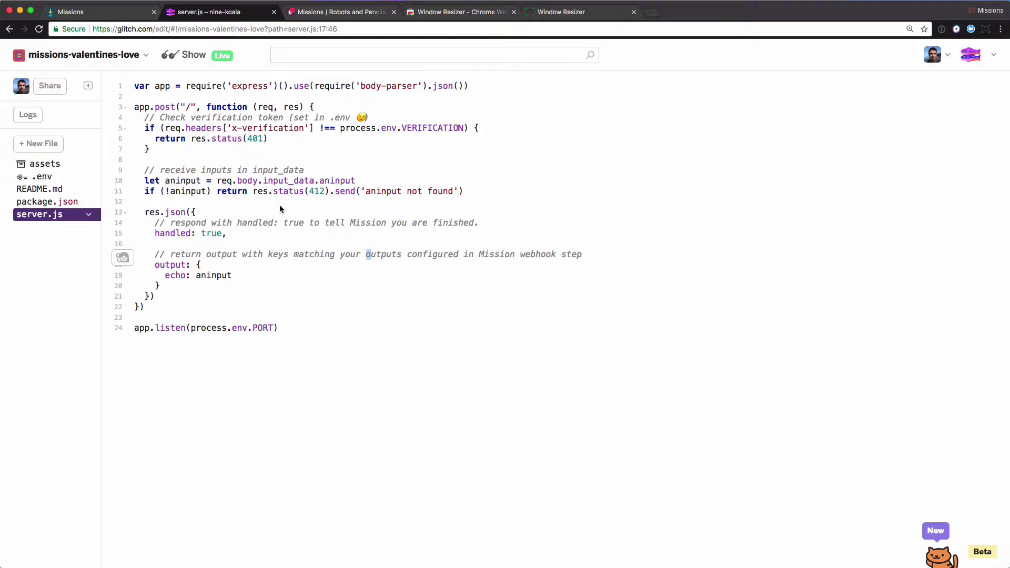
Step: Replace aninput with tag on server.js lines 10–11, including the 'tag not found' message
{"action": "left_click", "coordinate": [266, 170]}
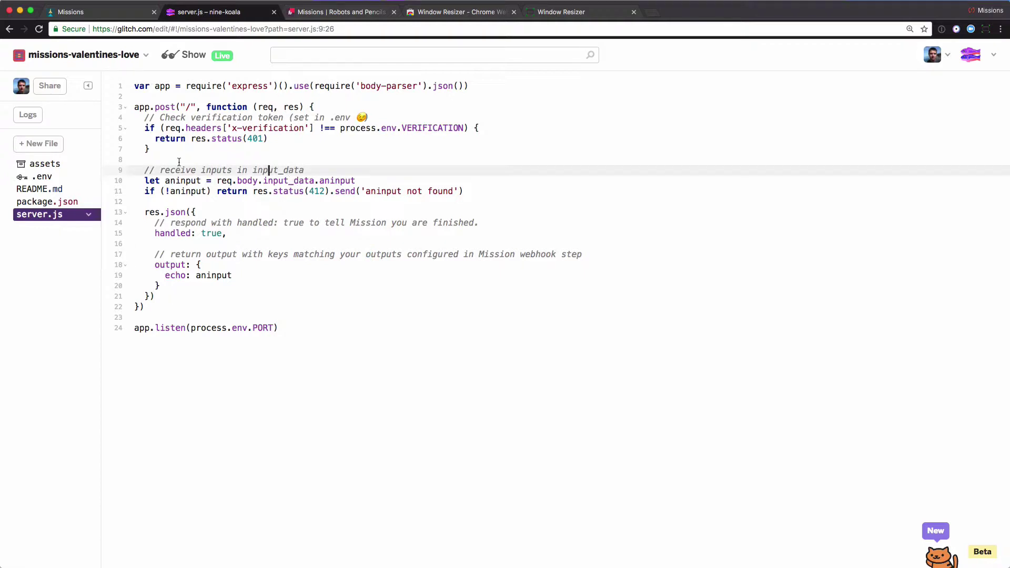
{"action": "double_click", "coordinate": [343, 181]}
{"action": "type", "text": "tag"}
{"action": "key", "text": "super+Left"}
{"action": "key", "text": "Right"}
{"action": "key", "text": "Right"}
{"action": "key", "text": "Right"}
{"action": "key", "text": "Right"}
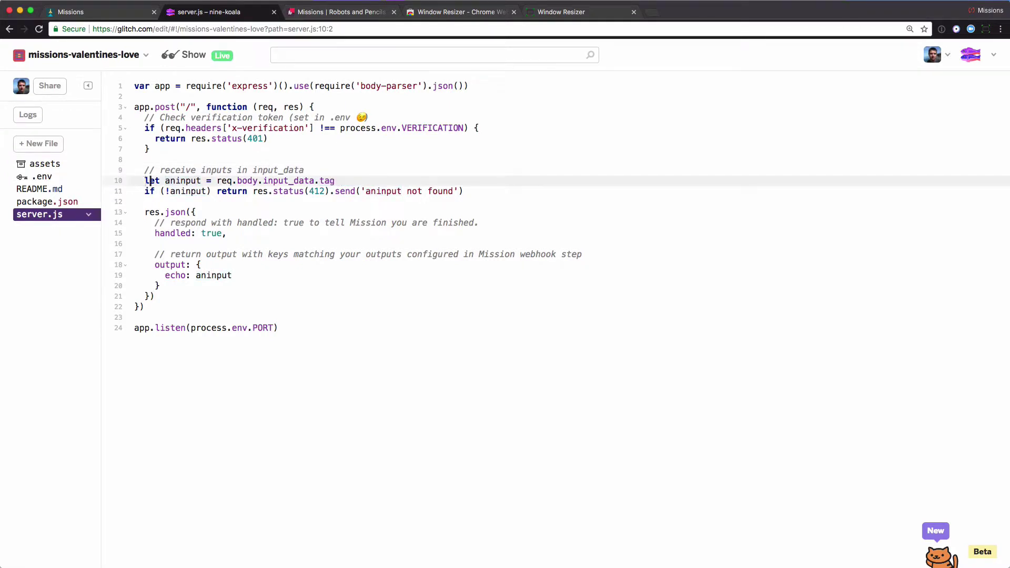
{"action": "key", "text": "shift+alt+Right"}
{"action": "left_click", "coordinate": [182, 191]}
{"action": "double_click", "coordinate": [182, 191]}
{"action": "type", "text": "tag"}
{"action": "double_click", "coordinate": [363, 191]}
{"action": "type", "text": "tag"}
{"action": "left_click", "coordinate": [372, 159]}
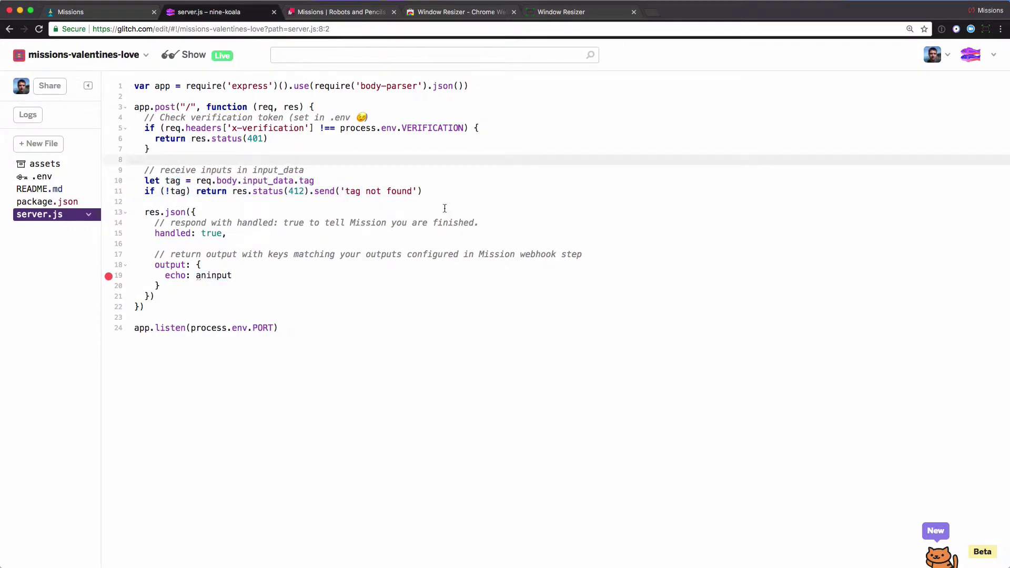